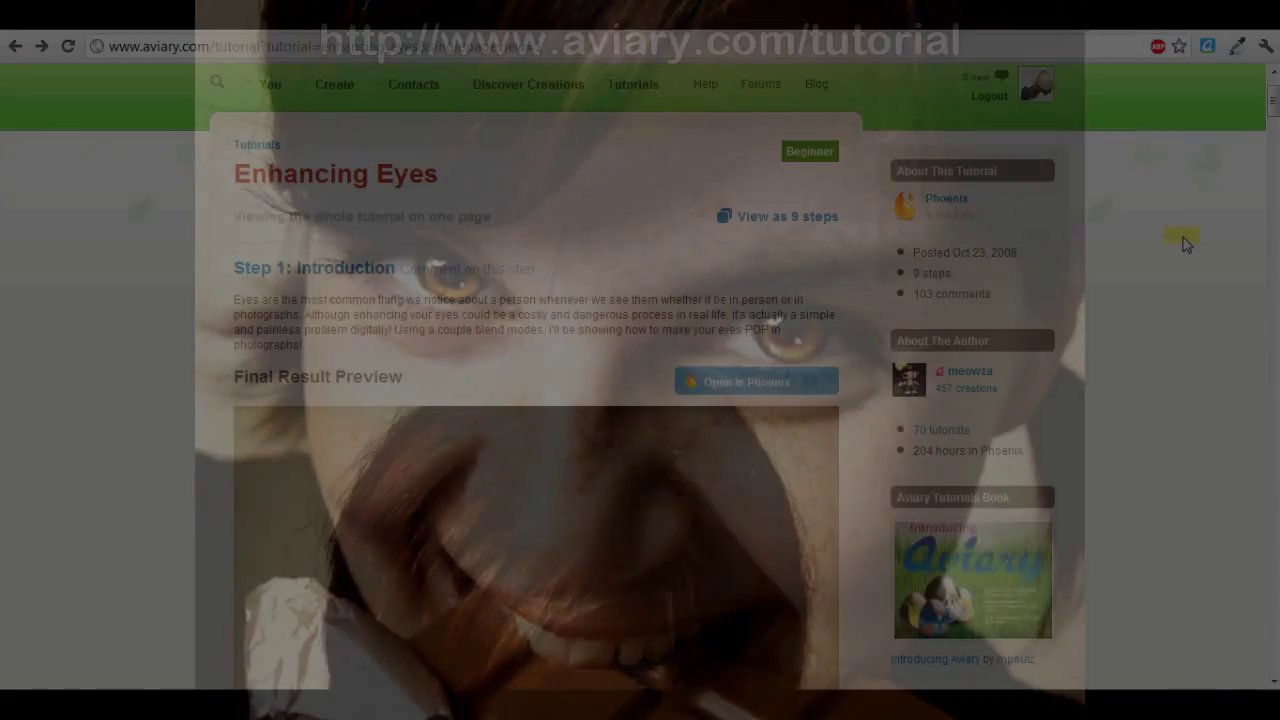
Step: Launch Phoenix from Create > Image Editor on the Aviary site and maximize its window
scroll(1183, 243, down, 3)
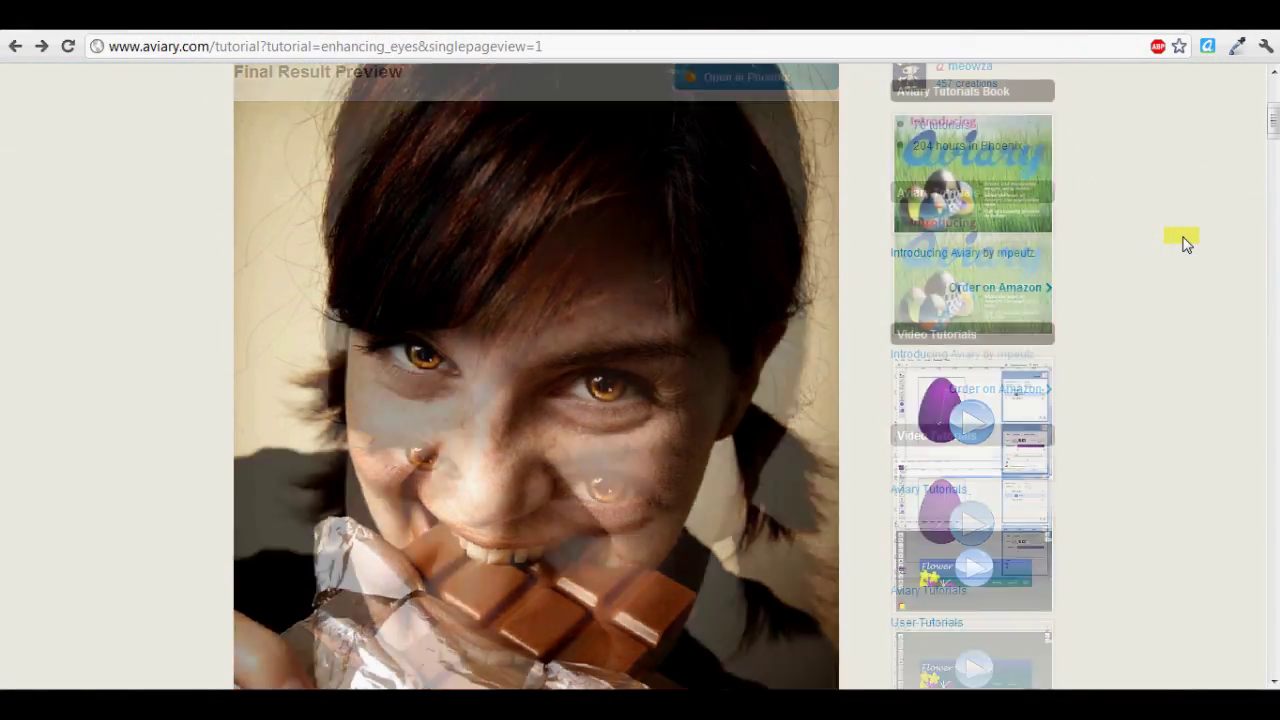
scroll(1183, 243, down, 3)
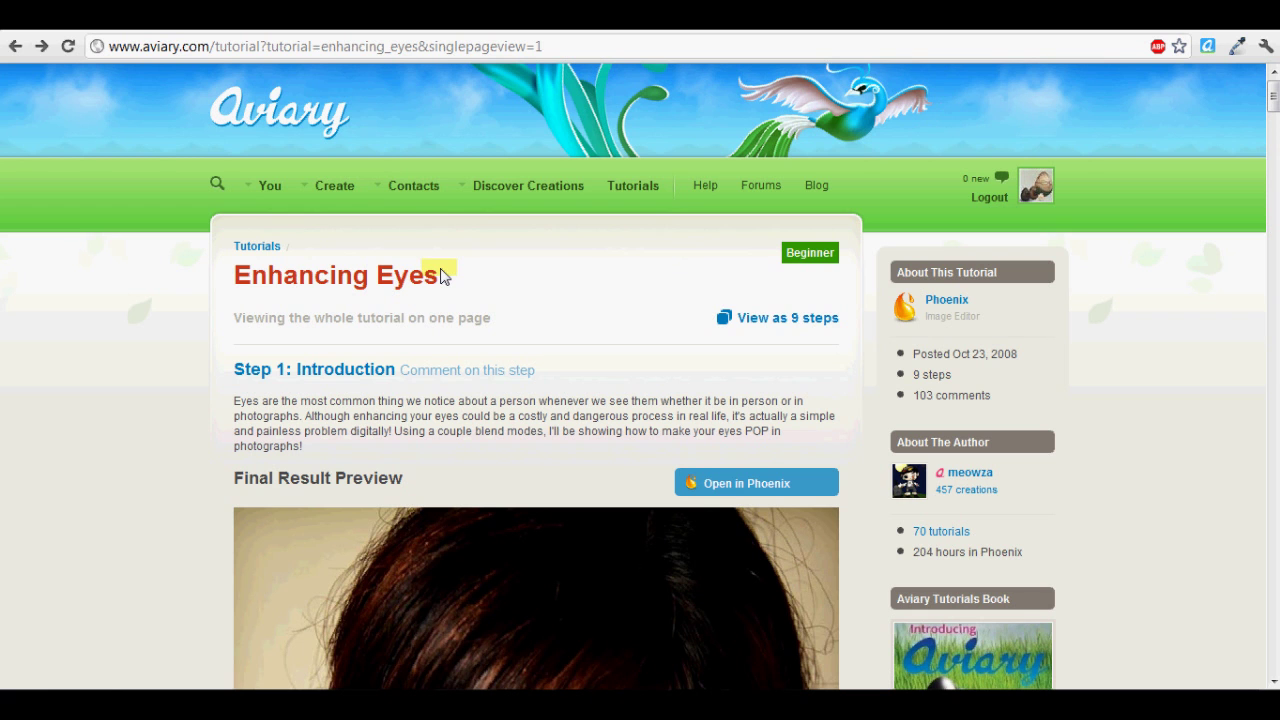
mouse_move(343, 194)
click(338, 220)
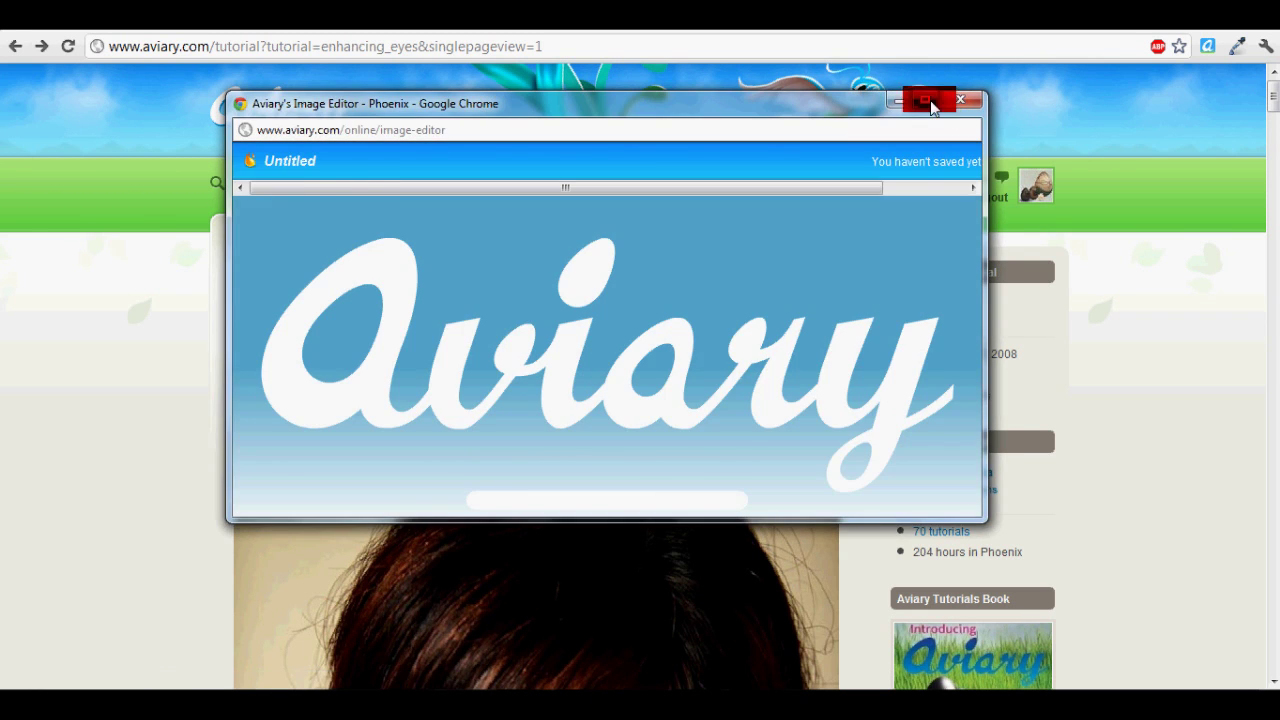
click(929, 102)
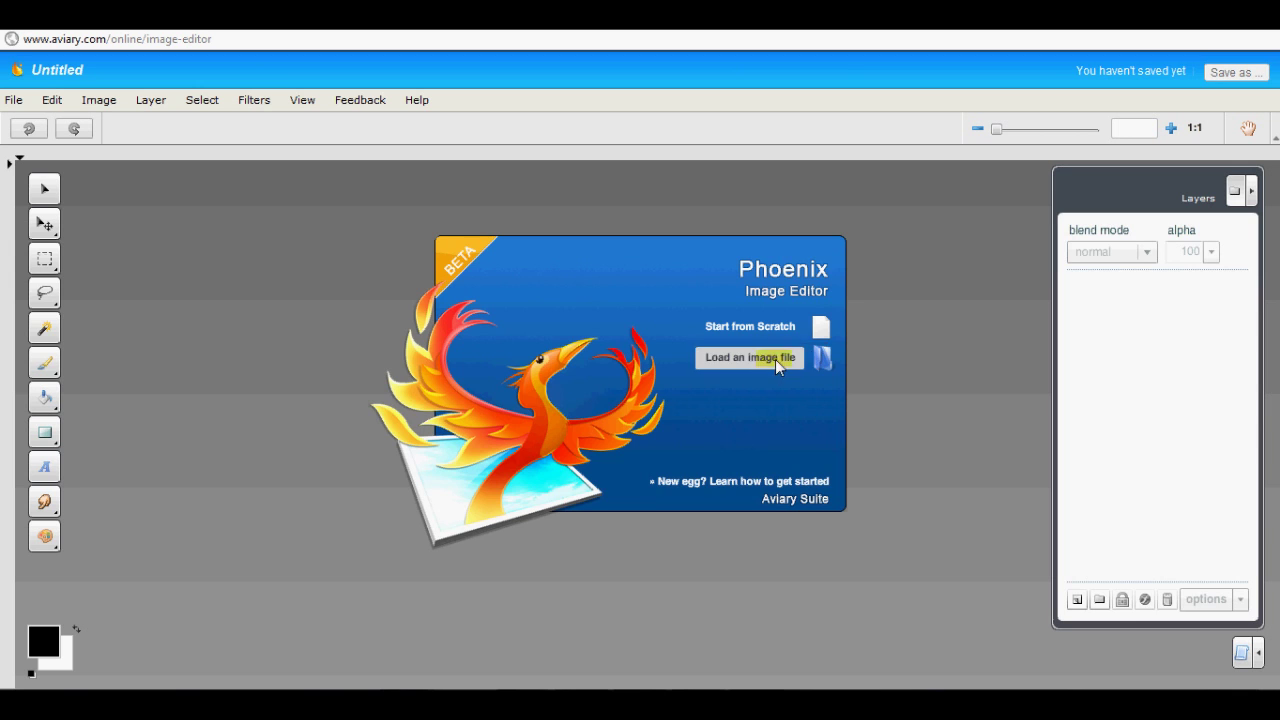
Step: Load the baby photo from the desktop into the editor as a new layer
click(776, 362)
click(752, 329)
text(jack)
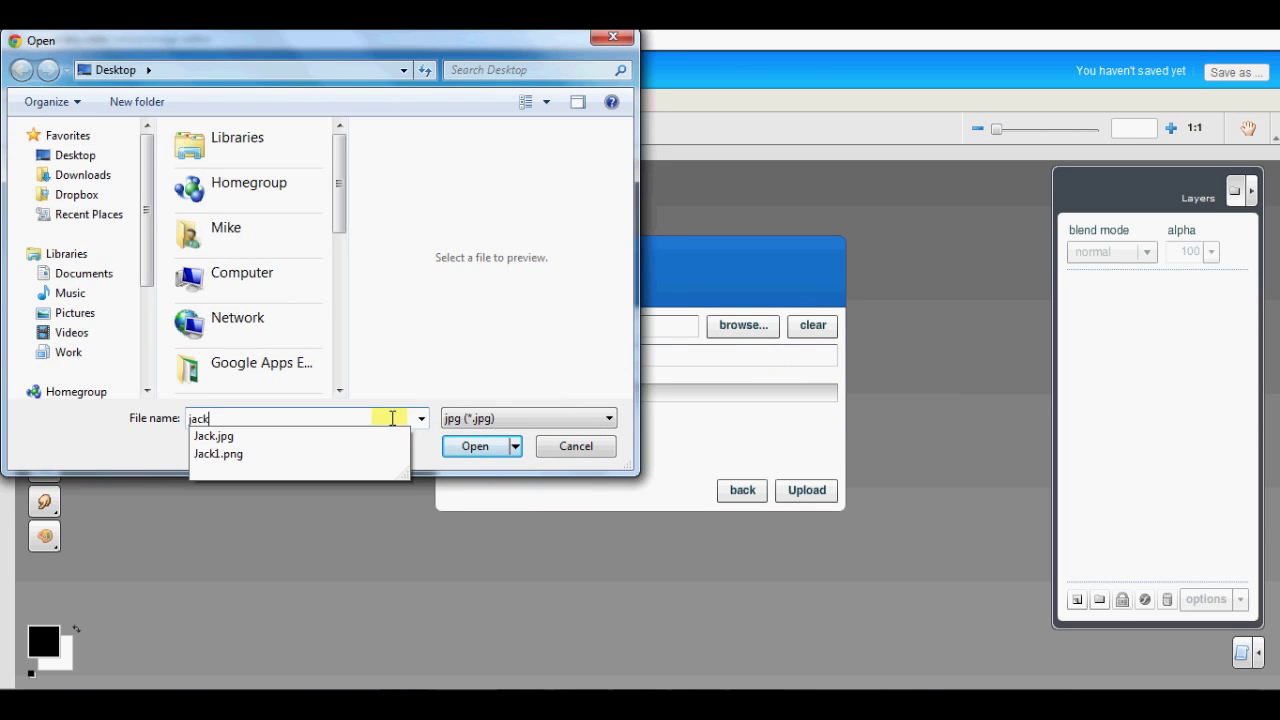
click(366, 453)
click(475, 446)
click(806, 490)
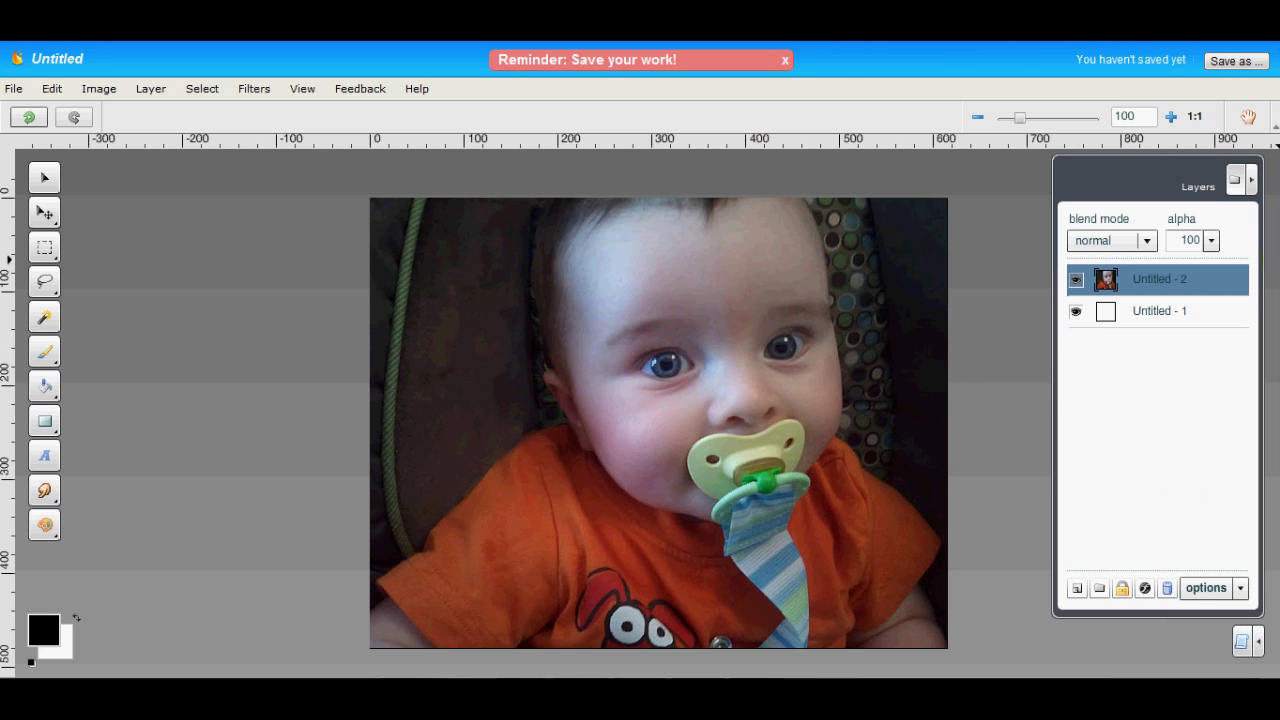
Step: Zoom the photo in to 300% on the baby's eye
click(1077, 313)
click(1014, 126)
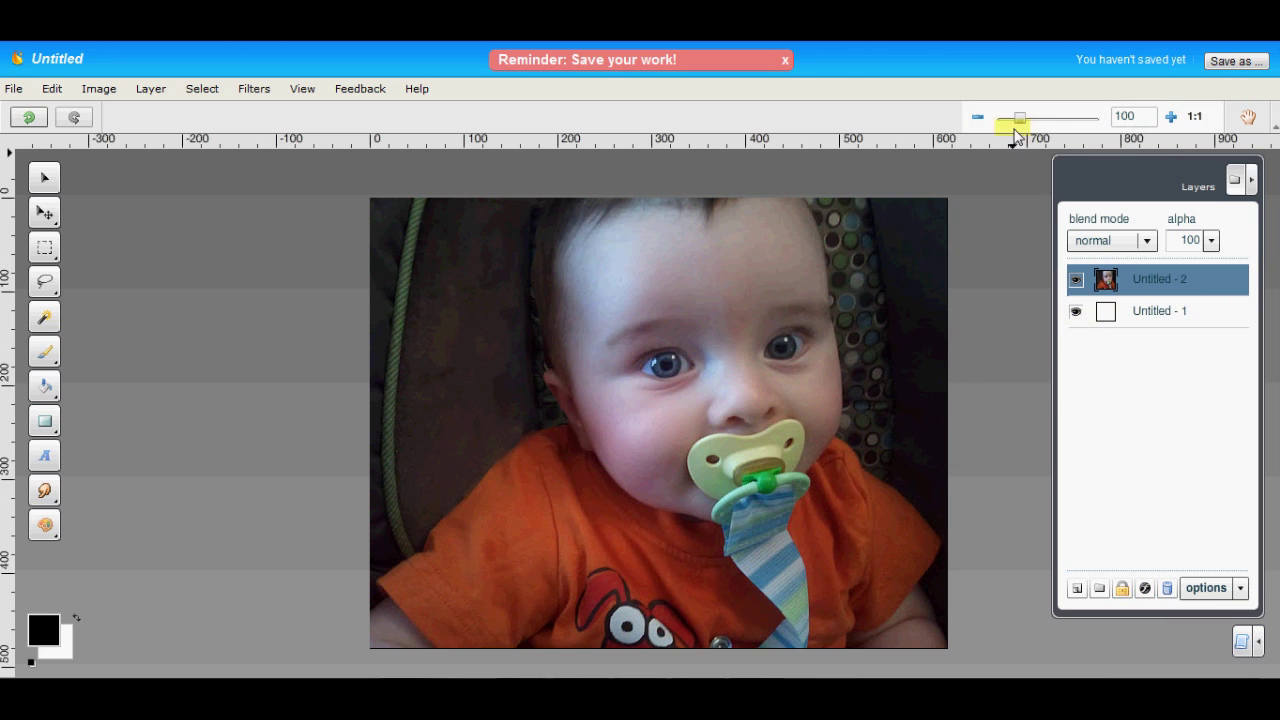
drag(1022, 124, 1074, 124)
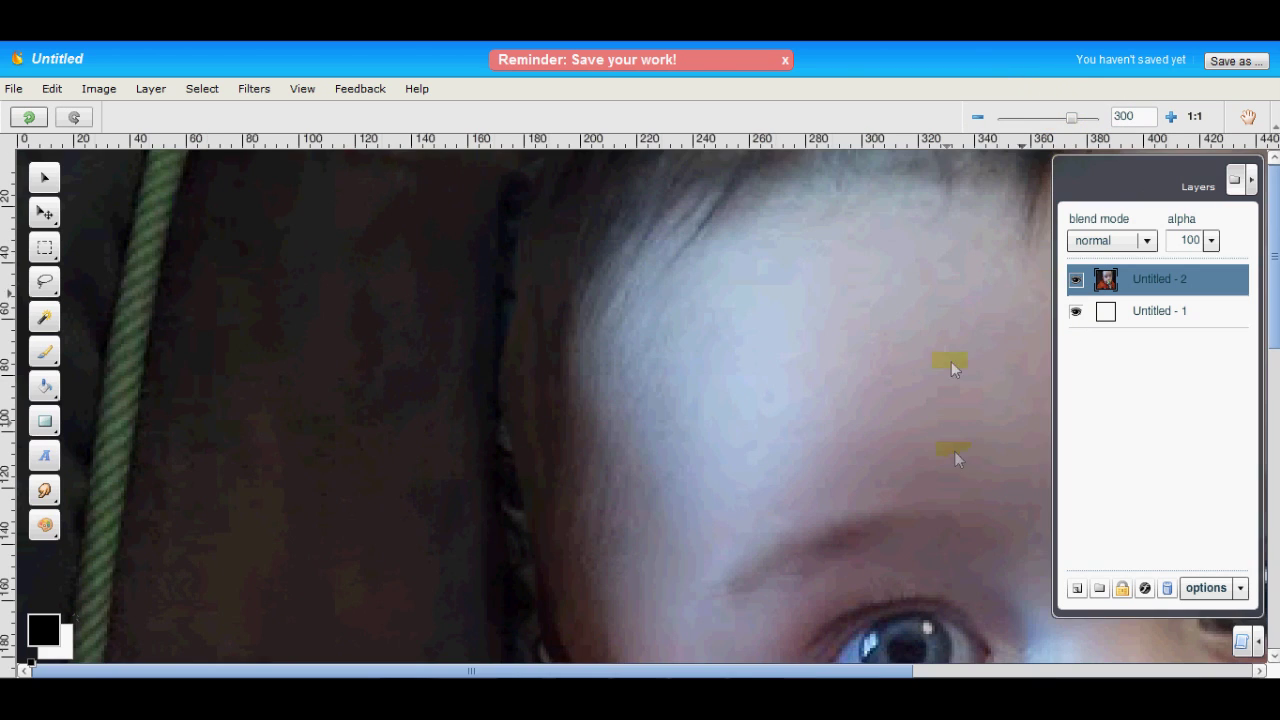
click(501, 400)
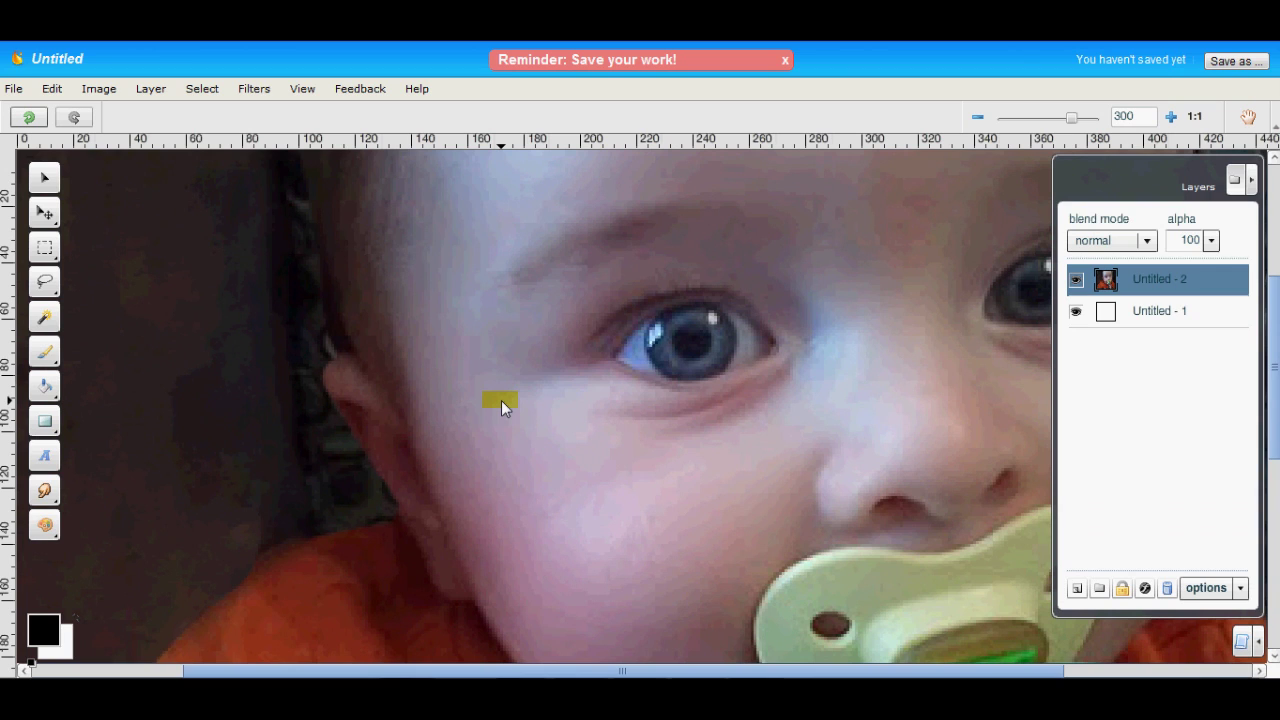
Step: Circle the left iris with the Ellipse marquee, redrawing until the selection fits
click(44, 247)
click(133, 241)
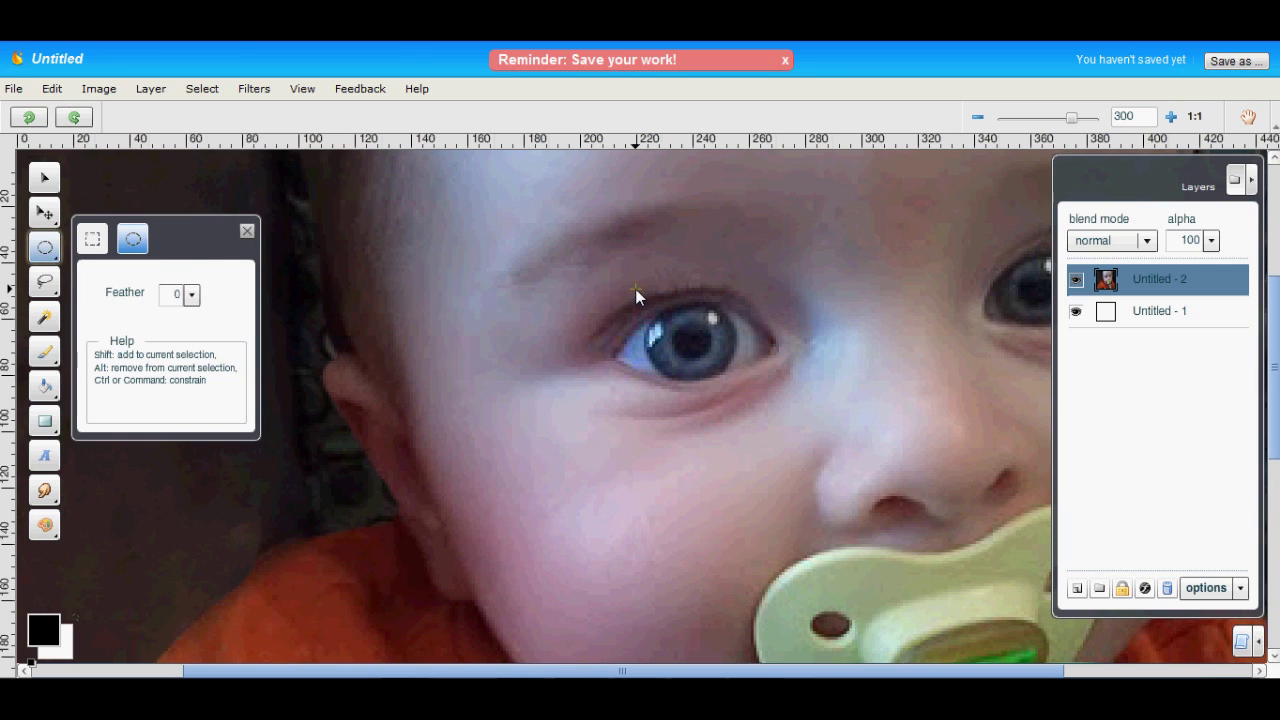
drag(635, 274, 701, 358)
click(593, 252)
drag(633, 279, 737, 387)
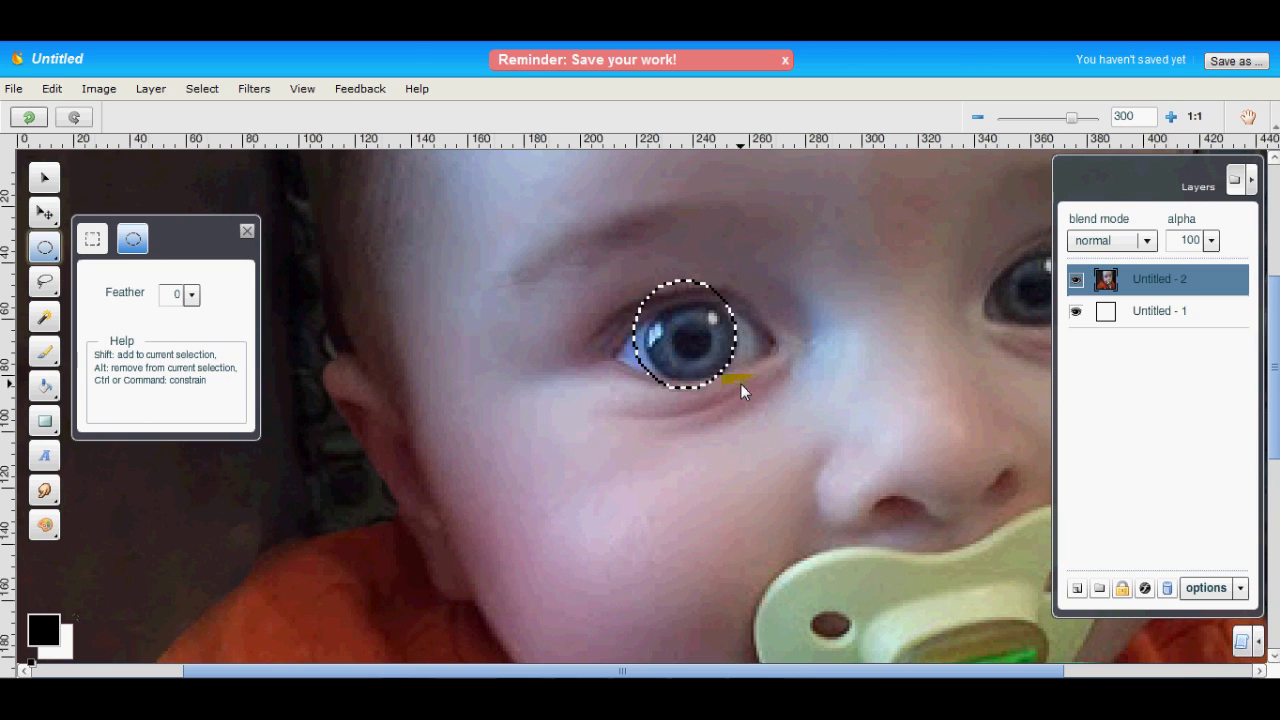
click(740, 383)
drag(636, 278, 743, 385)
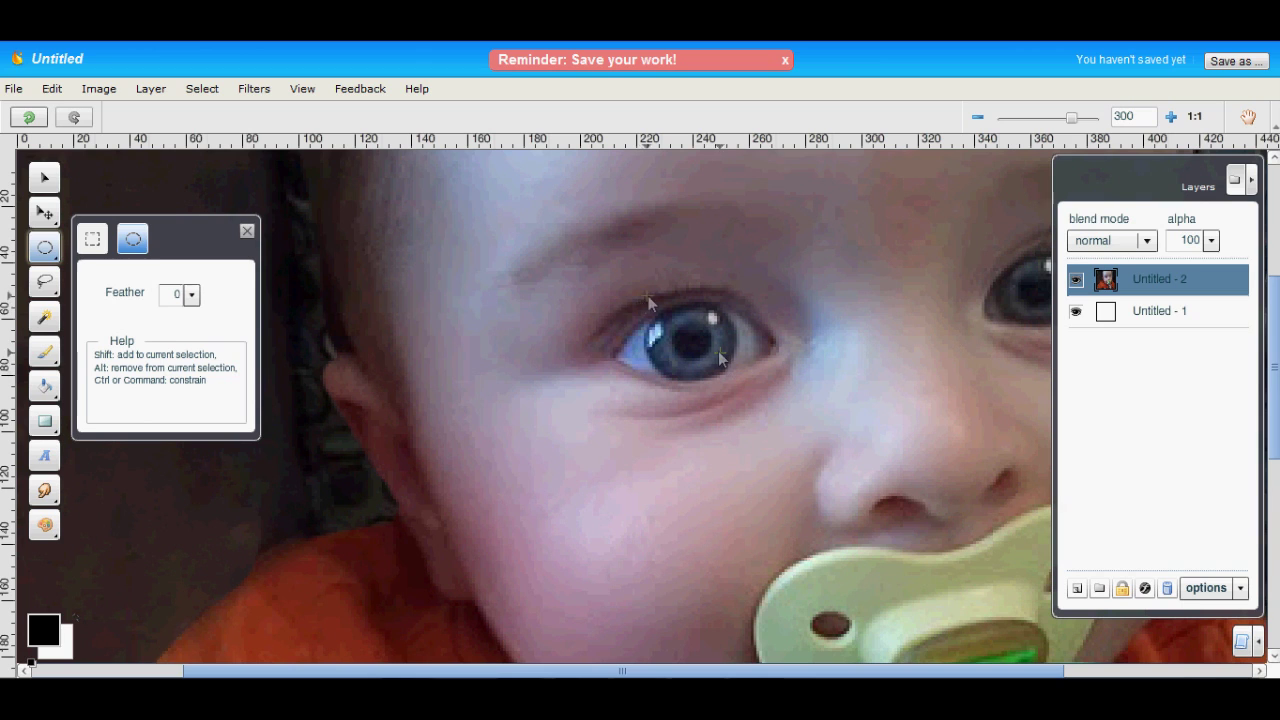
drag(643, 288, 739, 387)
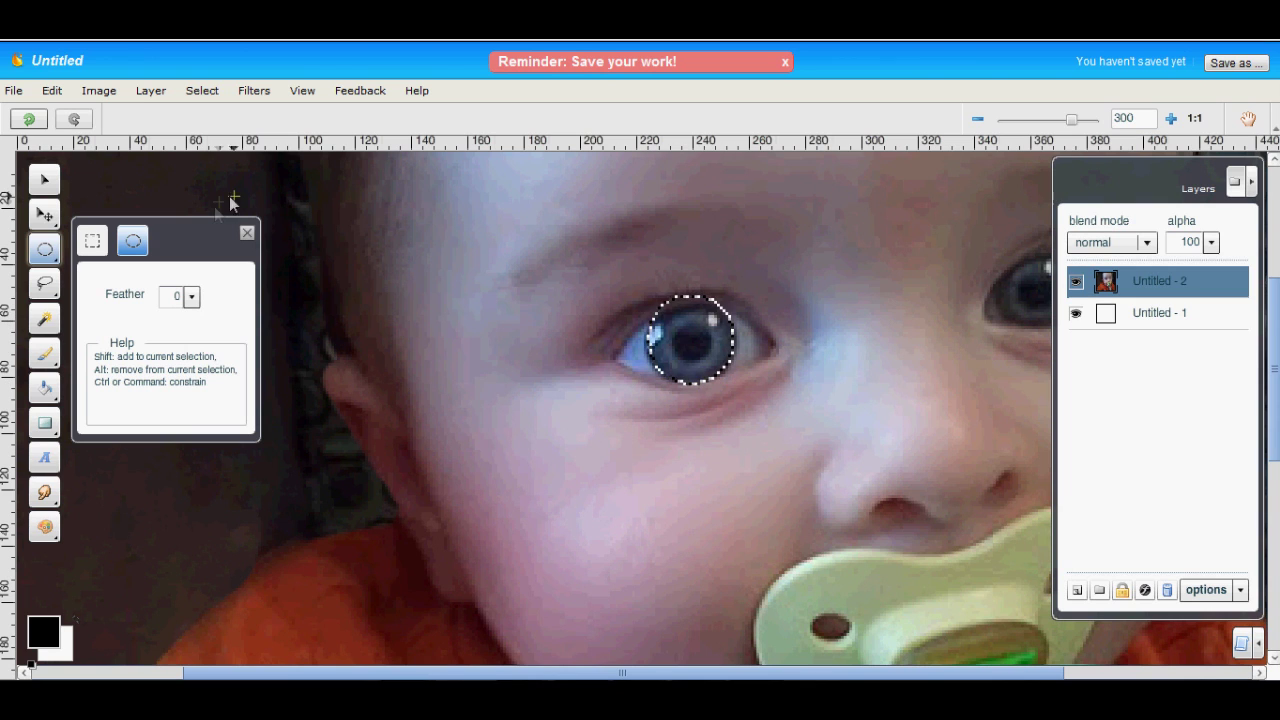
Step: Alt-drag with the Lasso to subtract the lower eyelid from the iris selection
click(44, 283)
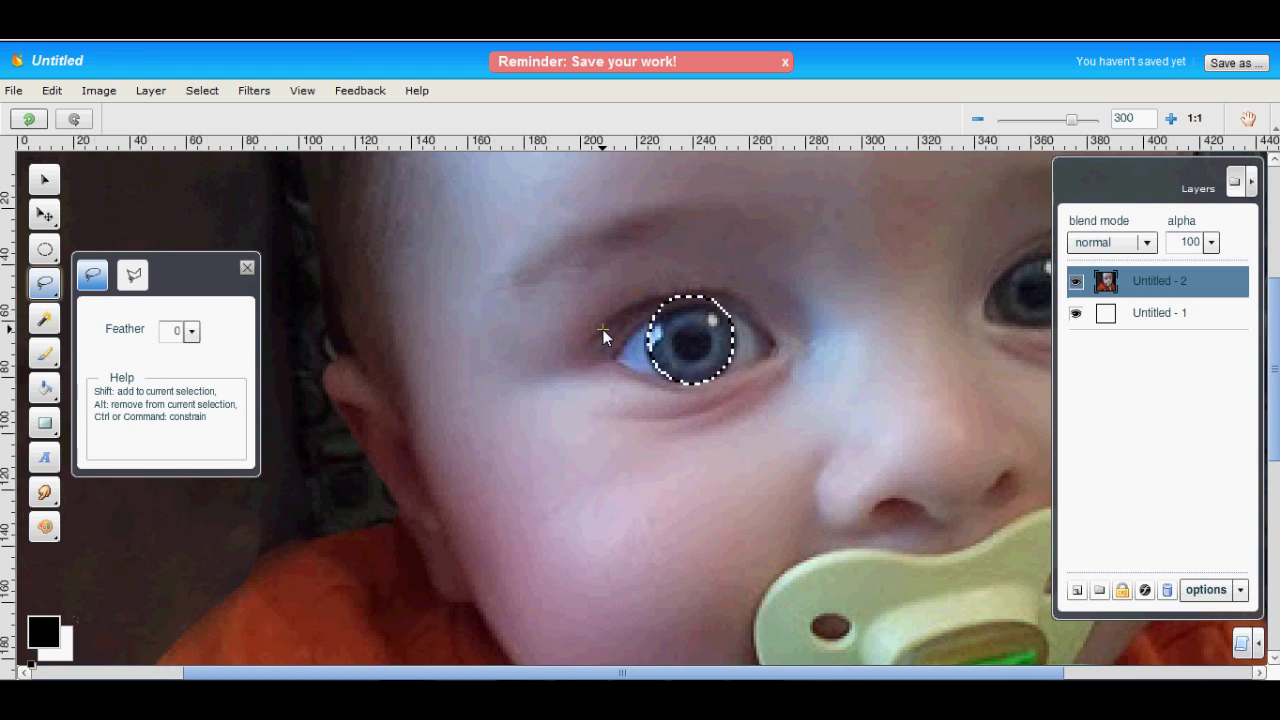
mouse_move(630, 333)
mouse_down()
mouse_move(743, 301)
mouse_move(711, 269)
mouse_move(675, 265)
mouse_move(645, 290)
mouse_move(632, 336)
mouse_move(660, 381)
mouse_up()
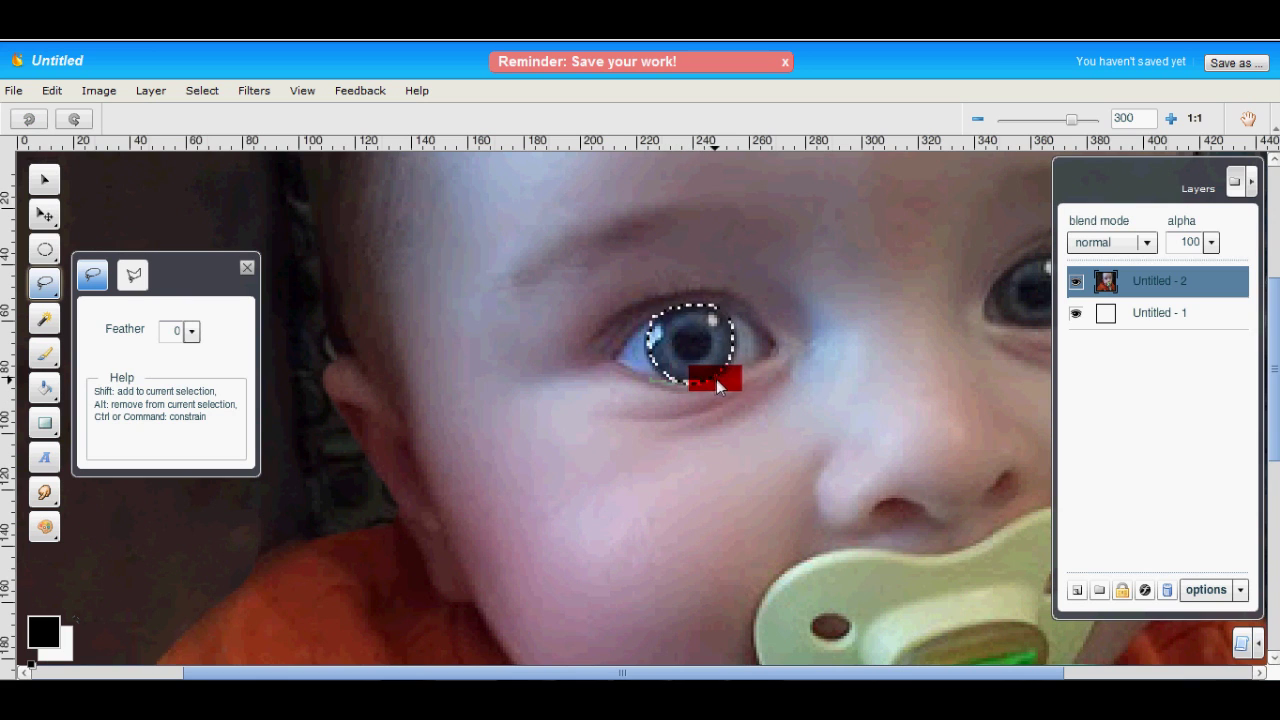
drag(692, 421, 643, 378)
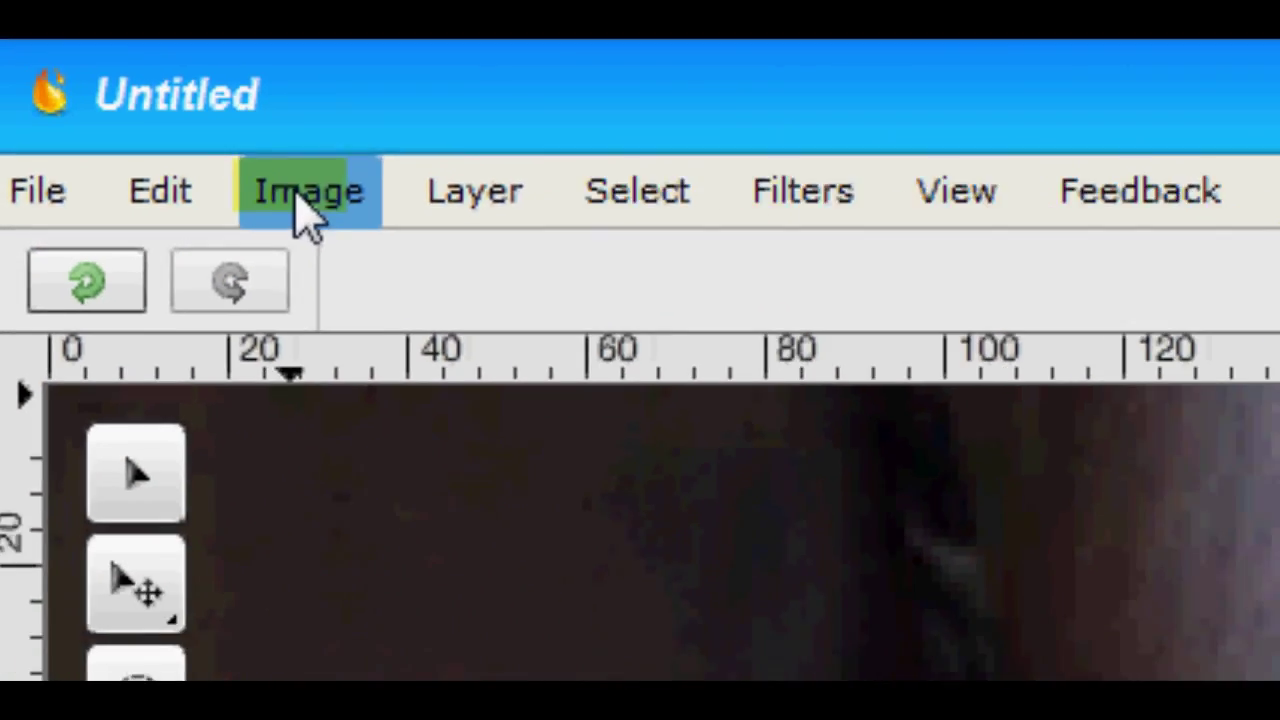
Step: Raise the selected iris's saturation to 32 through Image > Hue & Saturation
click(97, 89)
click(360, 242)
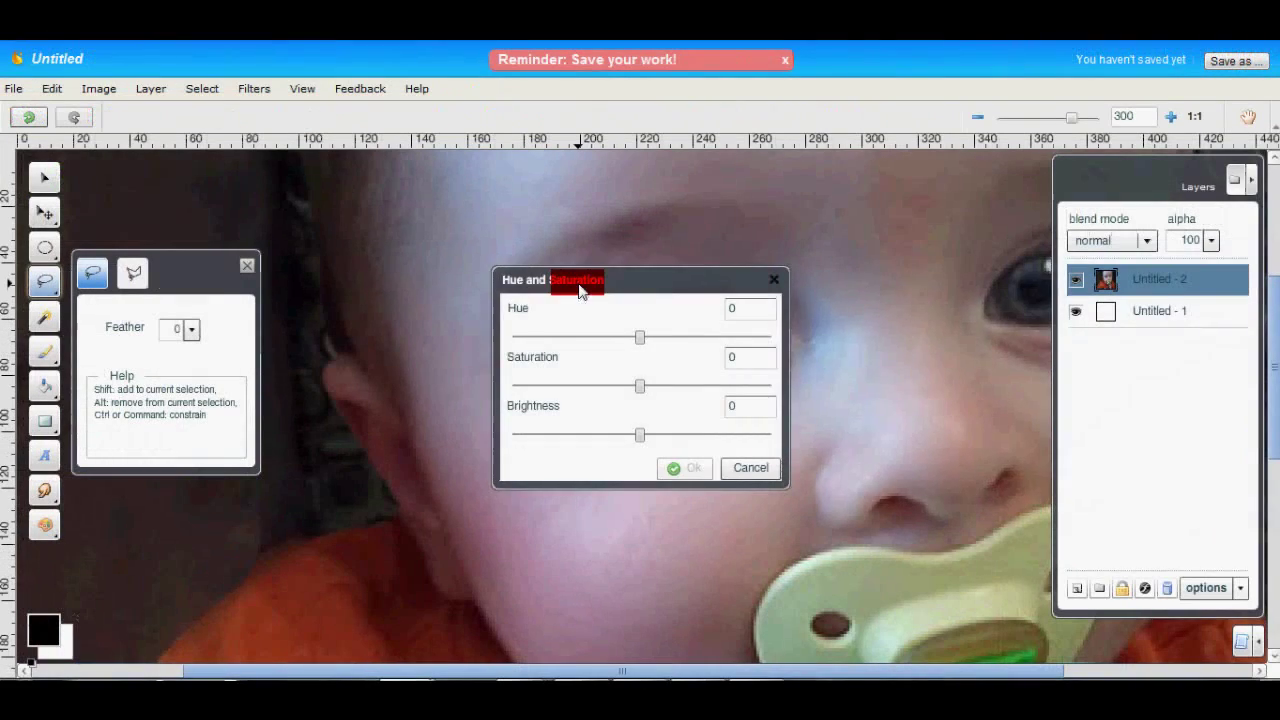
drag(583, 280, 860, 254)
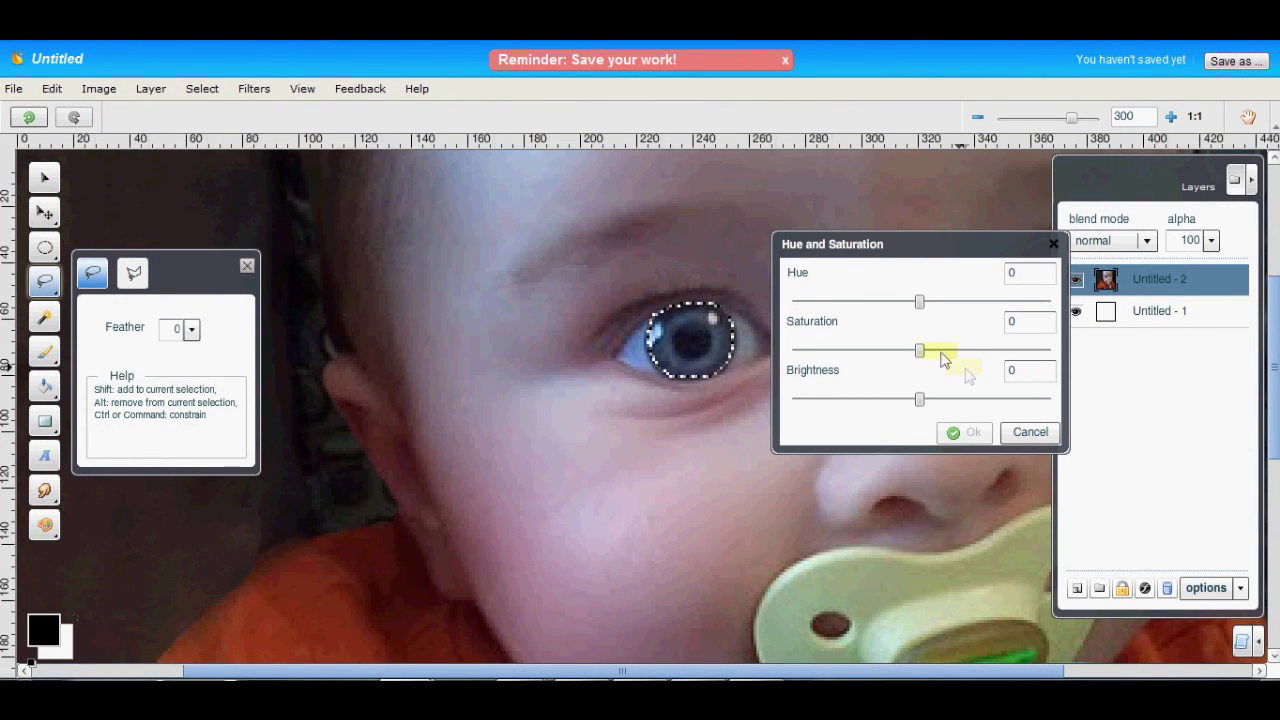
click(920, 352)
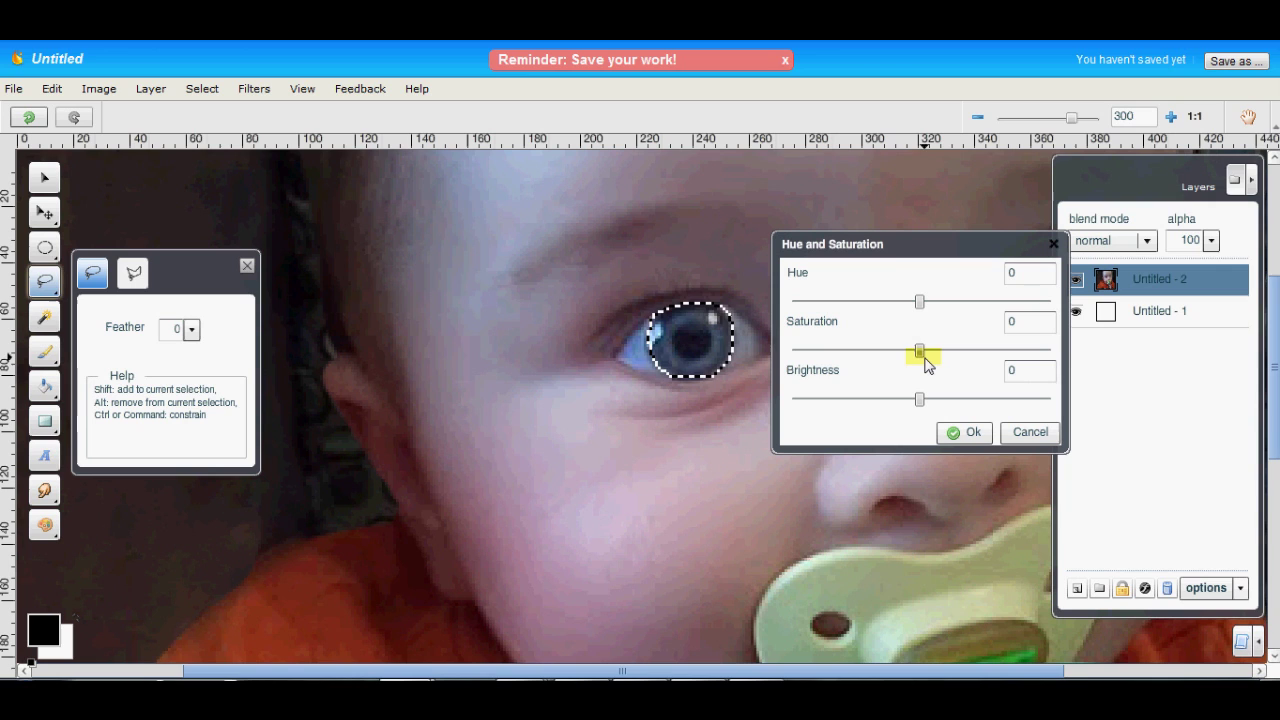
drag(920, 352, 960, 356)
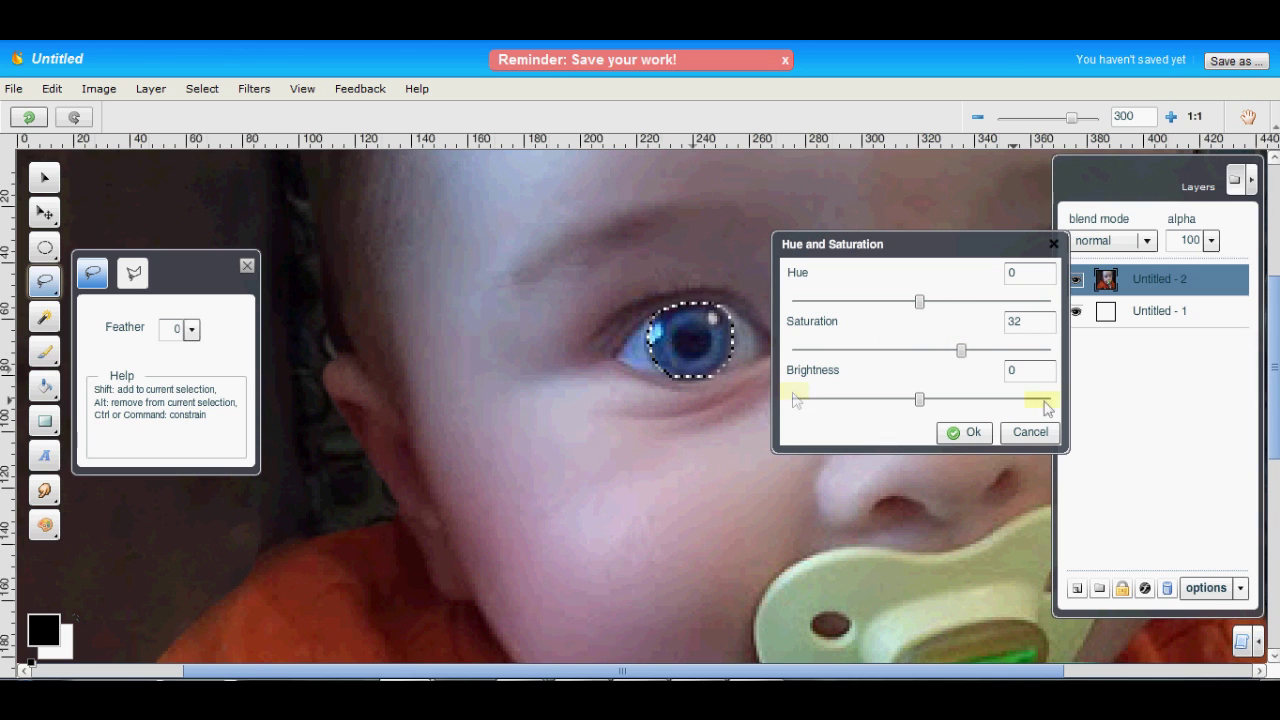
click(964, 432)
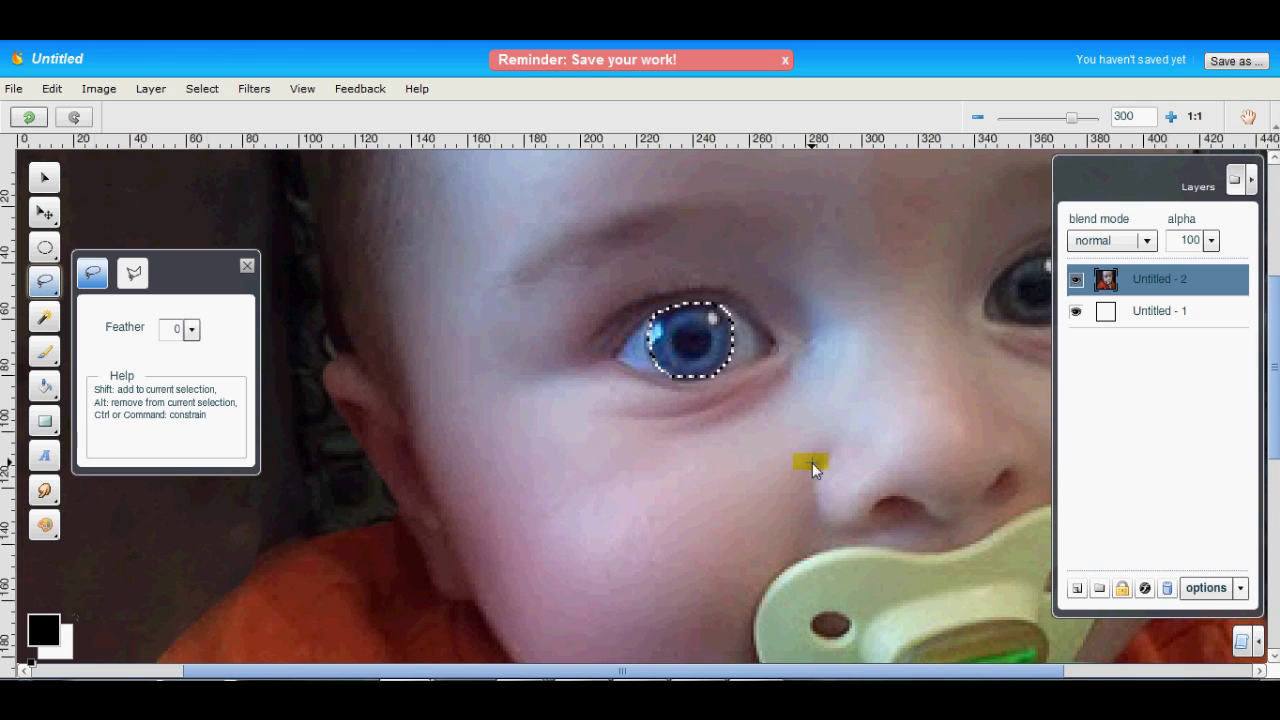
Step: Deselect the blue iris with Select > Select None
click(206, 90)
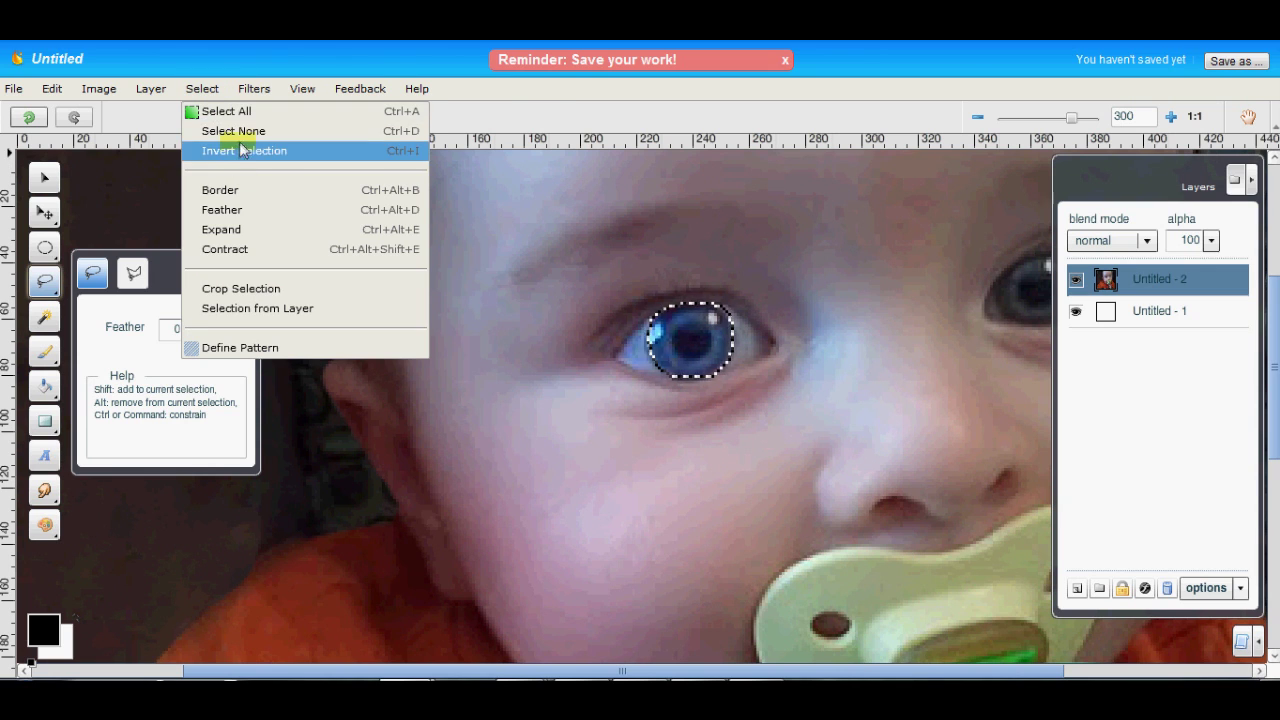
click(244, 132)
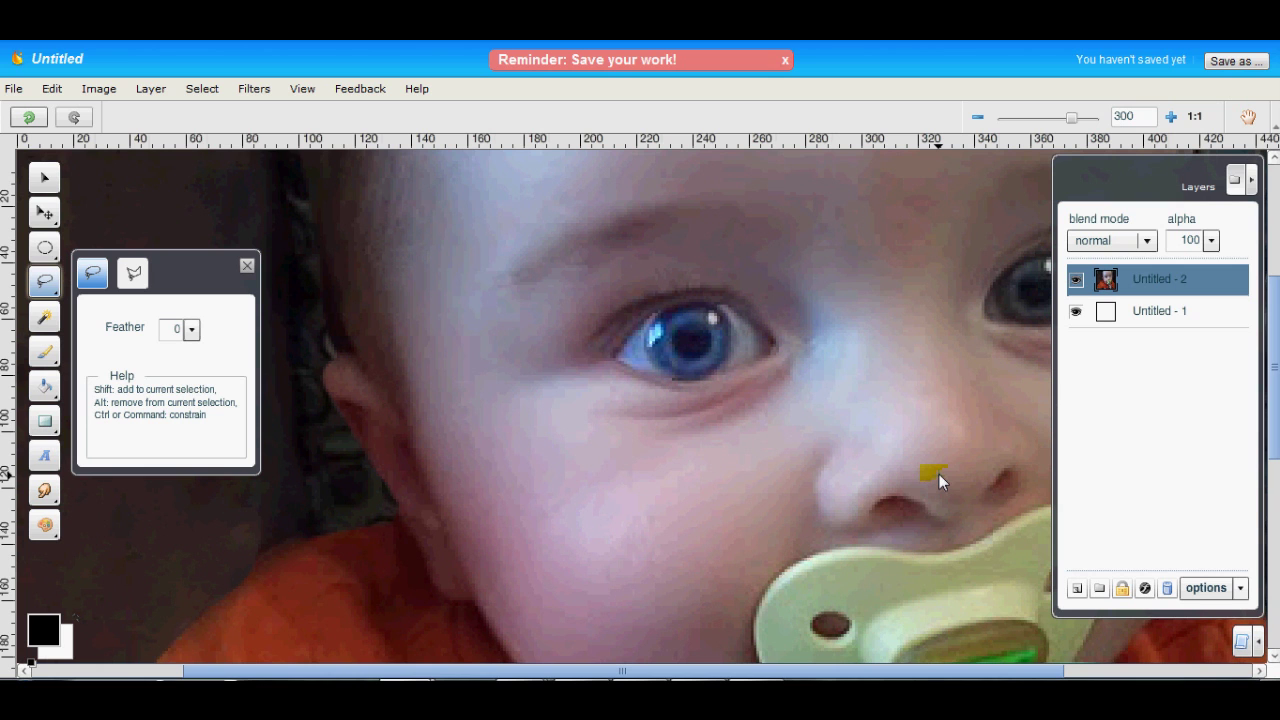
Step: Pan to the right eye, ellipse-select its iris, and refine the edge with the Lasso
drag(880, 463, 648, 428)
click(44, 247)
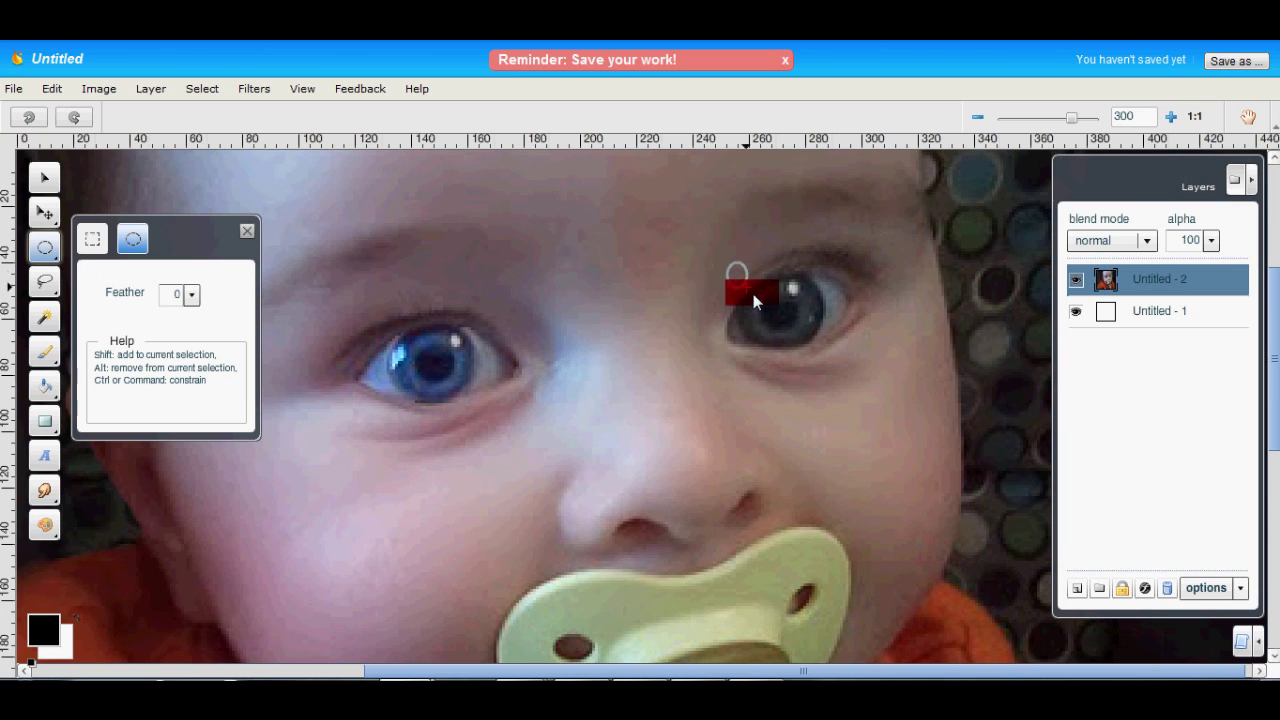
drag(753, 294, 818, 350)
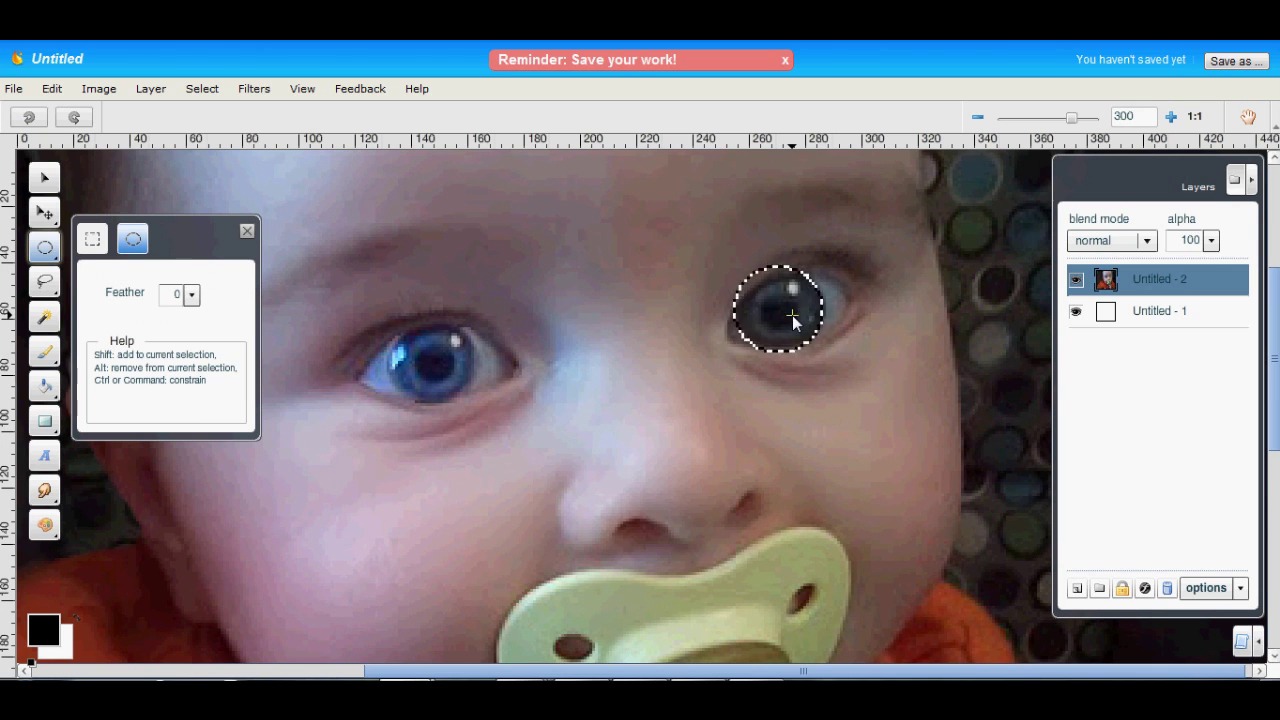
click(45, 283)
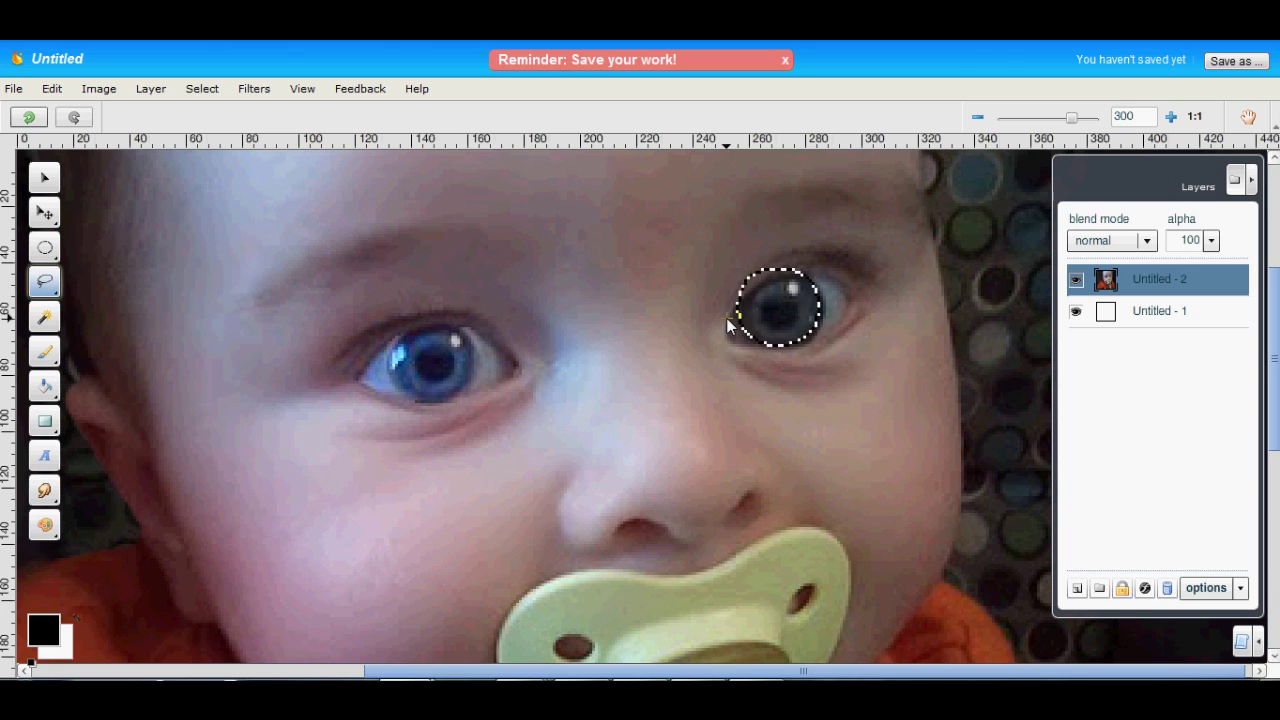
mouse_move(730, 325)
mouse_down()
mouse_move(805, 266)
mouse_move(782, 255)
mouse_move(726, 290)
mouse_move(740, 318)
mouse_up()
Step: Boost the right iris's saturation to about 40, then choose Select None
click(99, 88)
click(165, 150)
drag(700, 286, 406, 220)
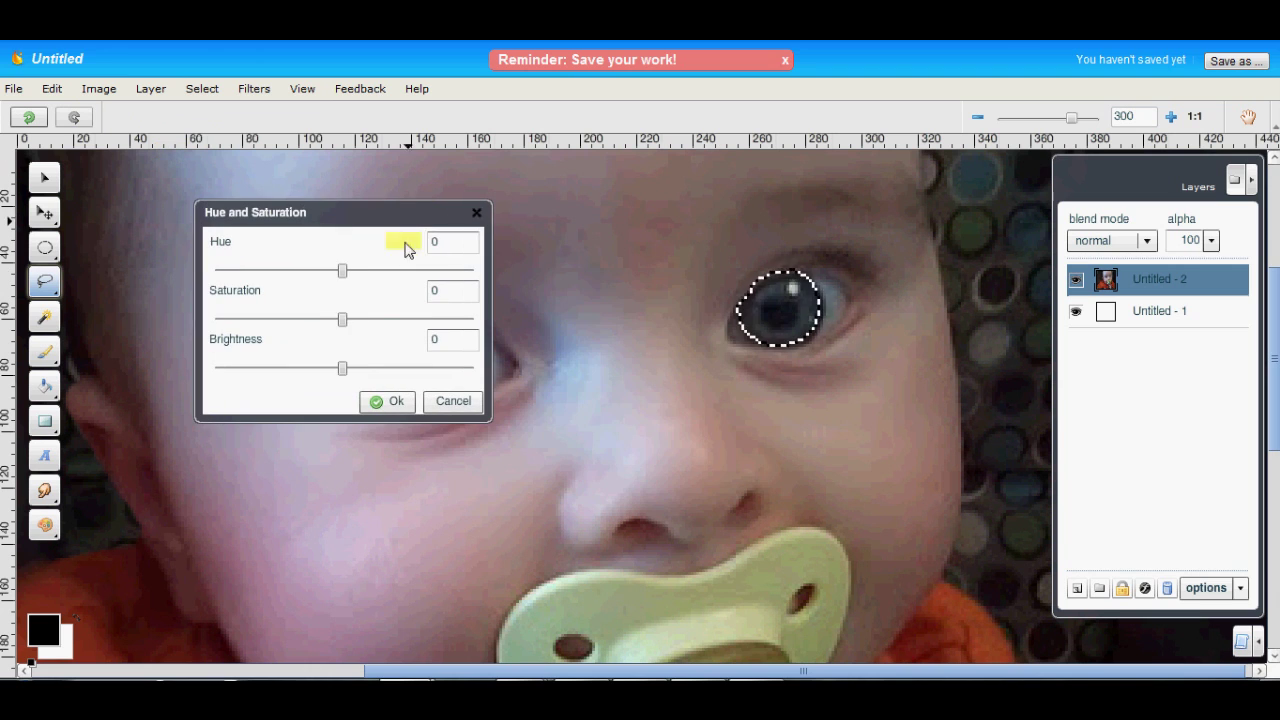
drag(342, 322, 403, 326)
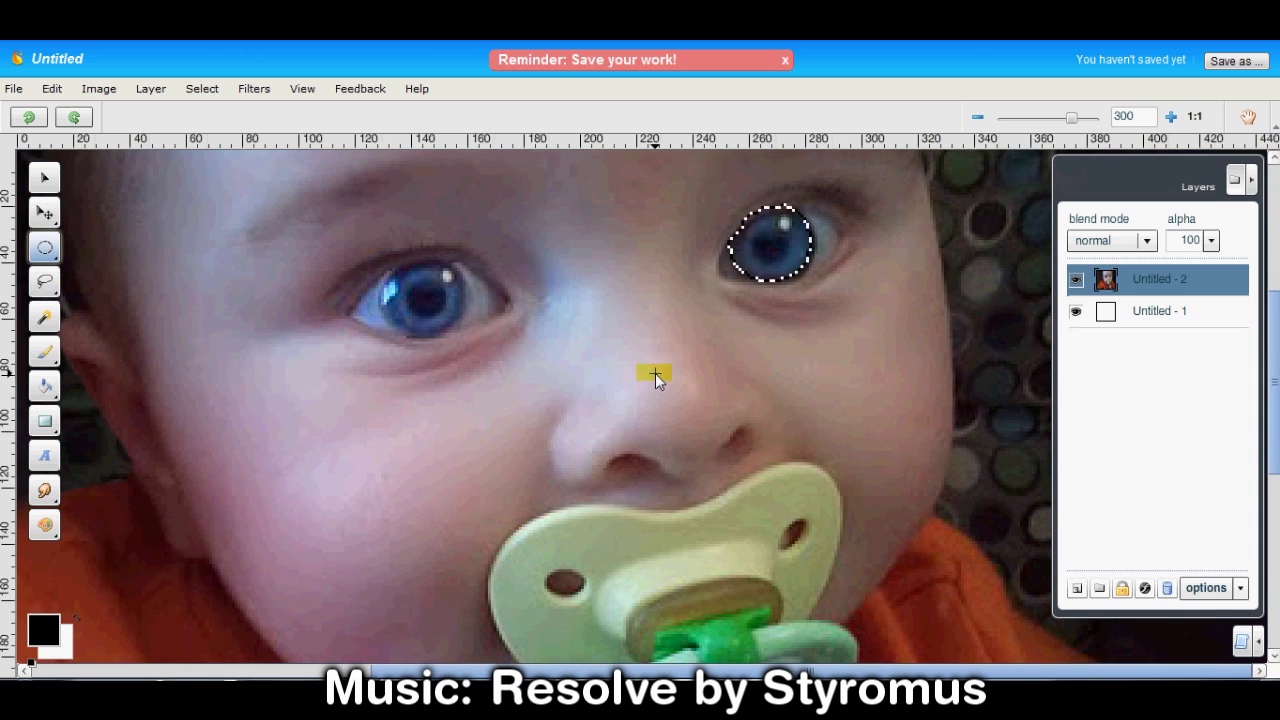
click(202, 88)
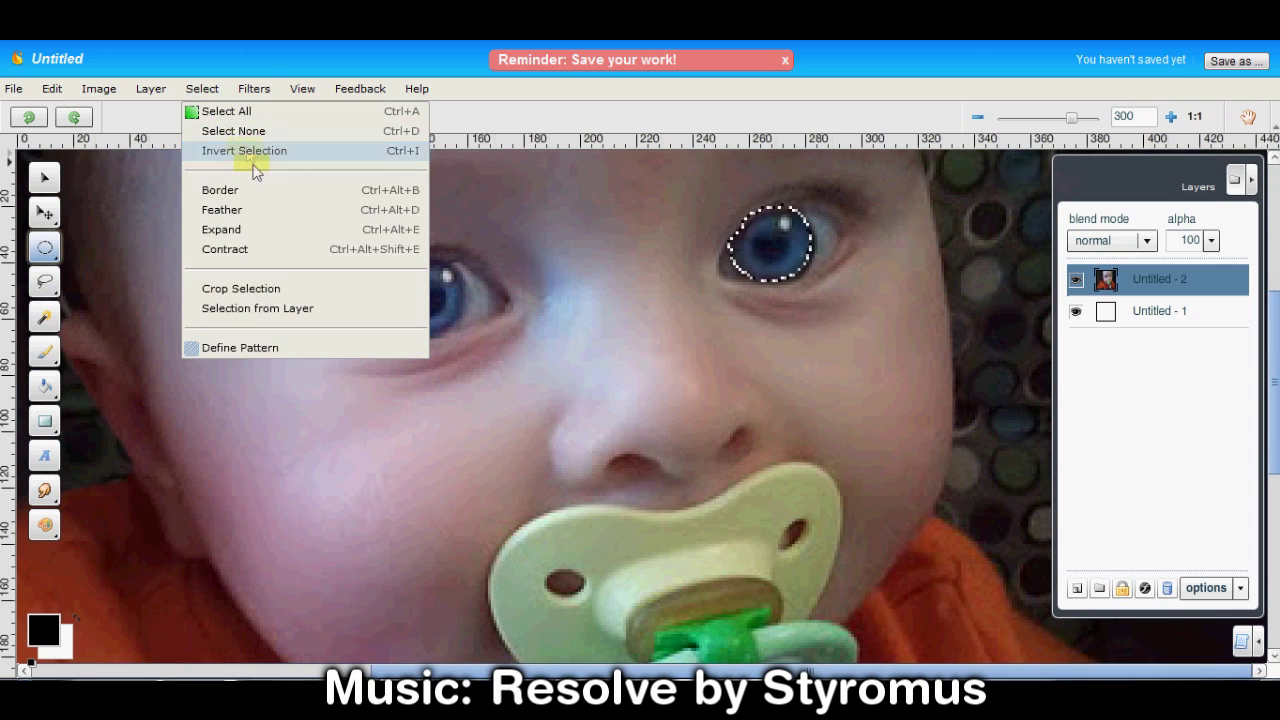
click(275, 131)
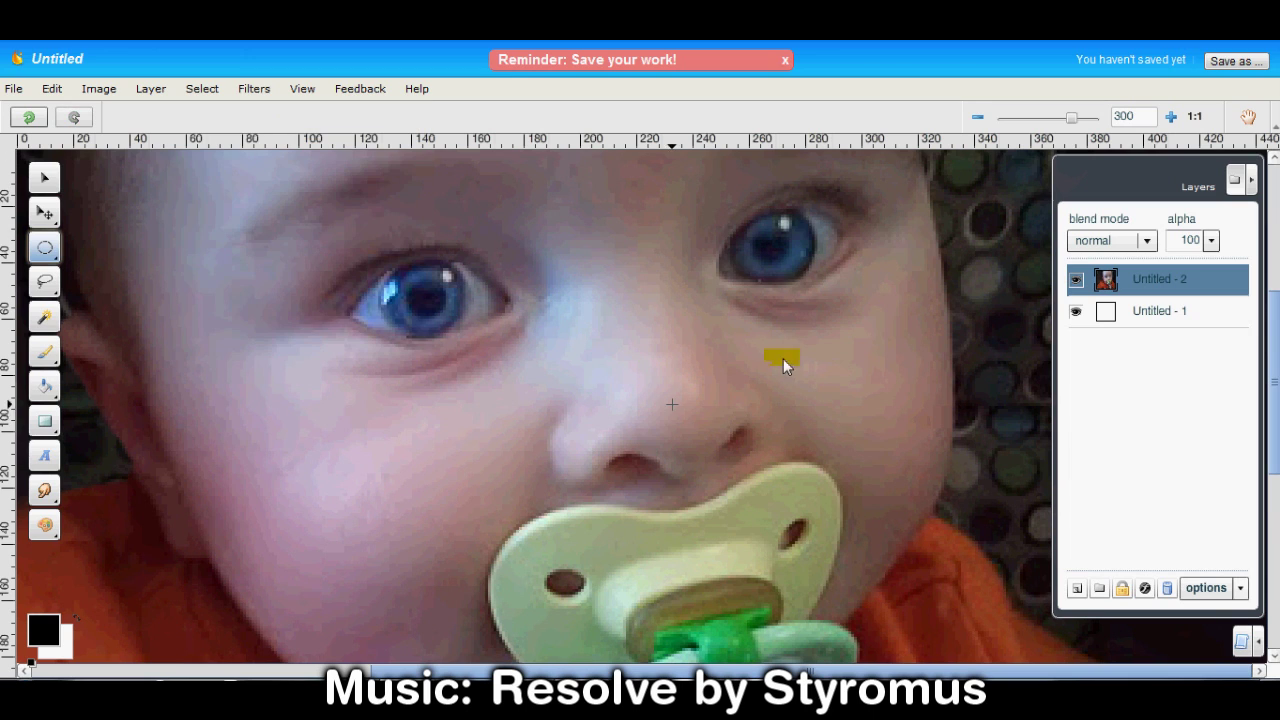